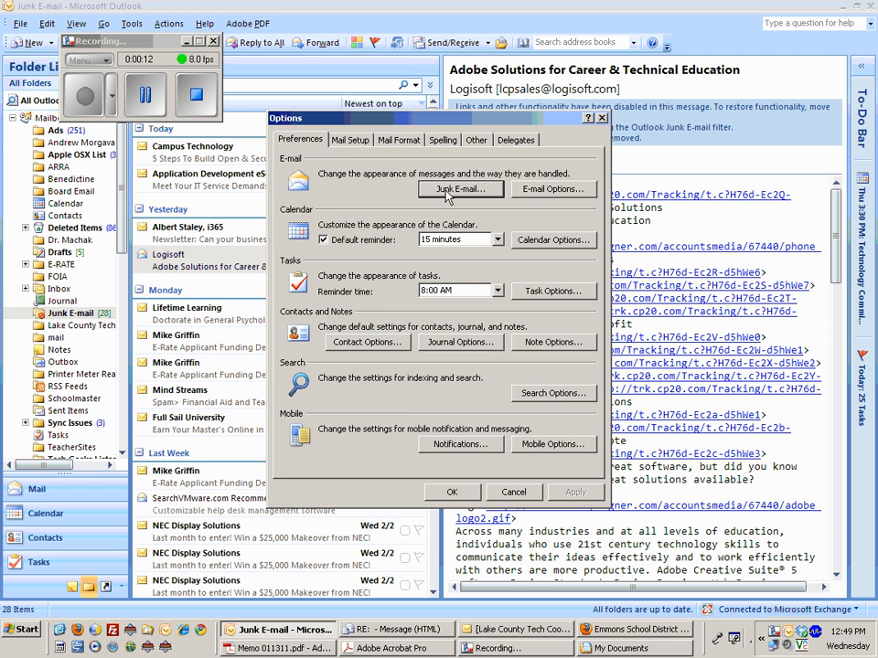
Open the junk e-mail options and set the protection level to Low
left_click(436, 188)
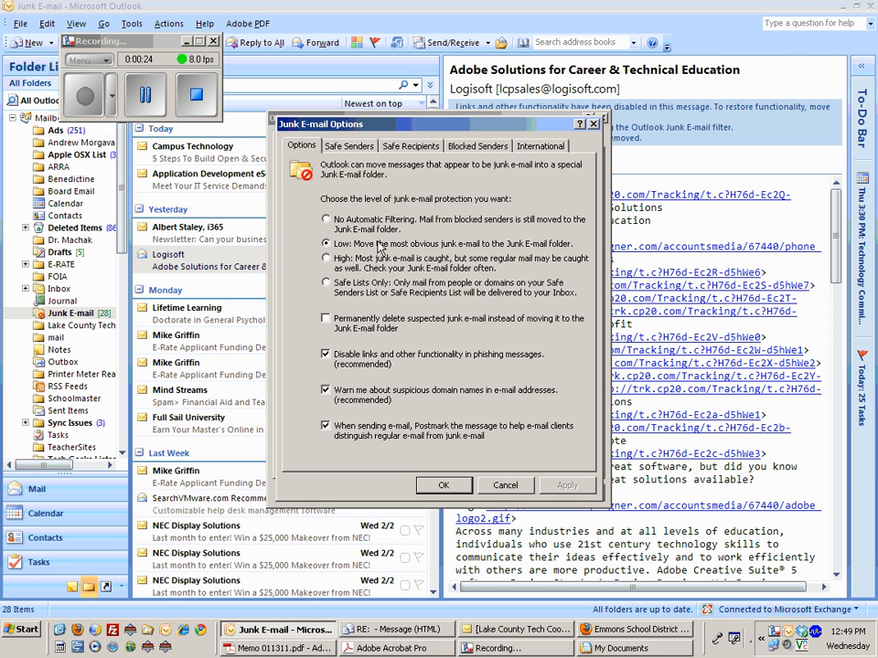
left_click(335, 224)
left_click(326, 244)
left_click(350, 148)
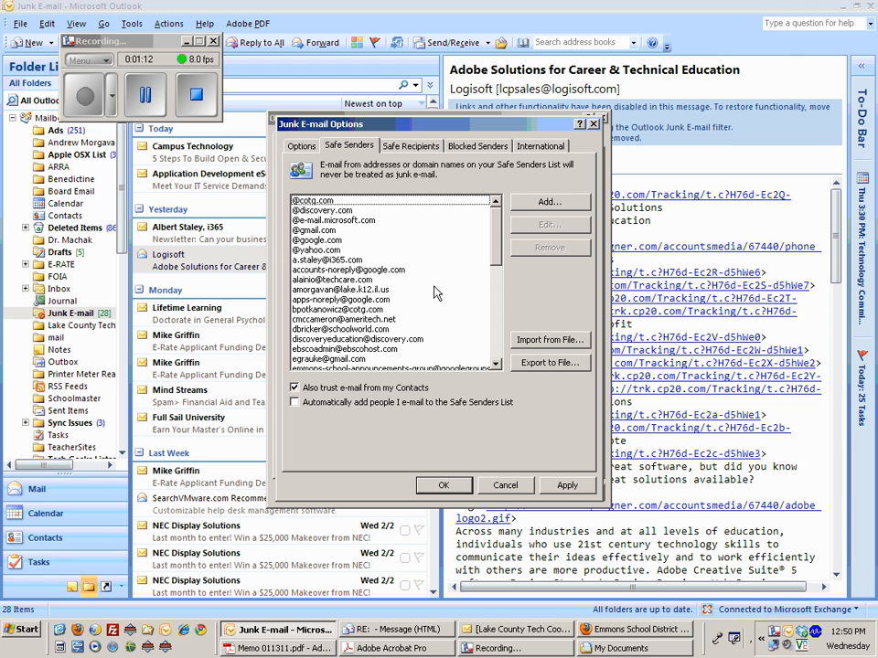
left_click(316, 291)
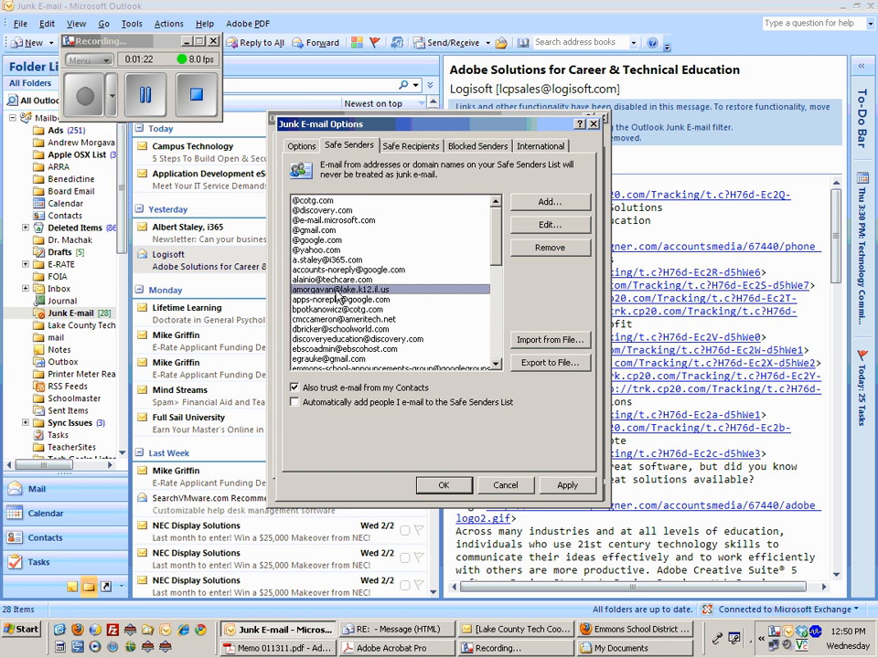
left_click(322, 212)
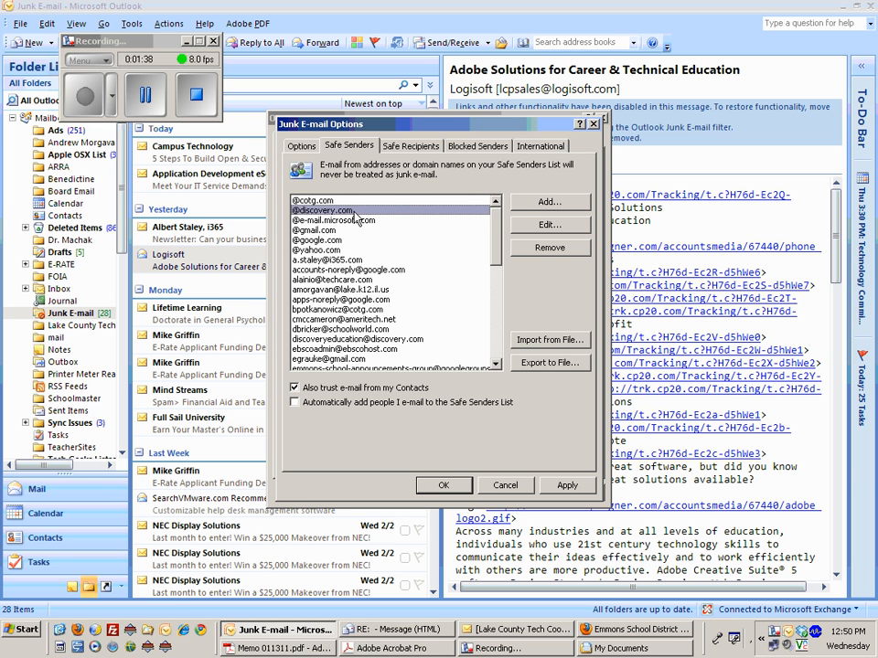
scroll(439, 279, "down", 2)
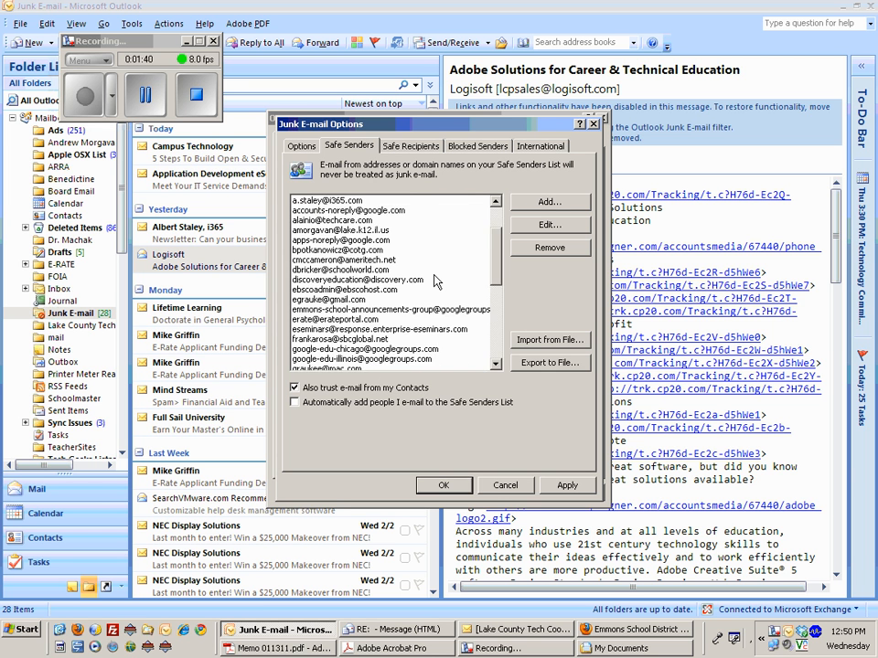
scroll(435, 280, "up", 2)
left_click(550, 202)
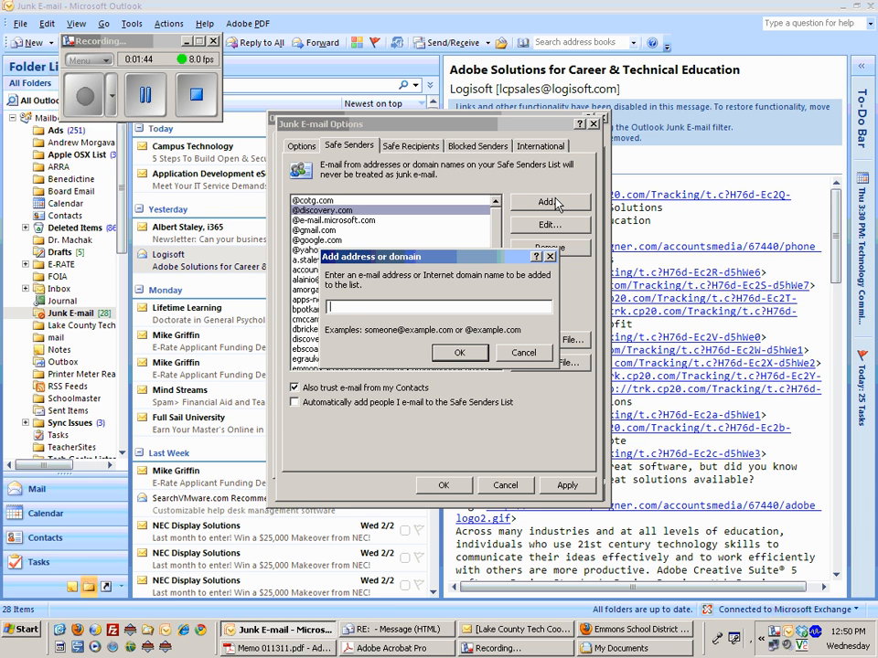
type("testuser@google.com")
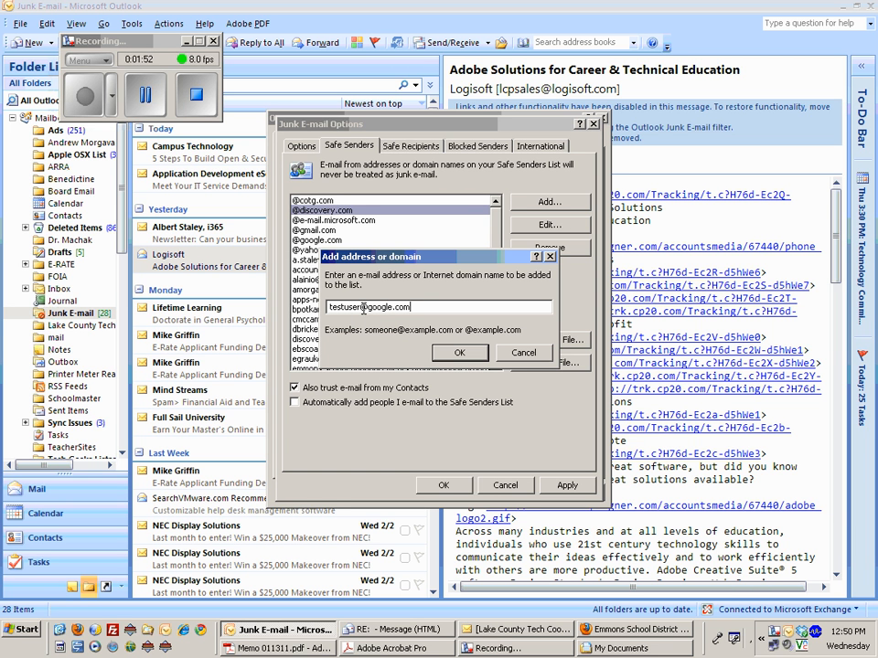
left_click_drag(361, 307, 273, 320)
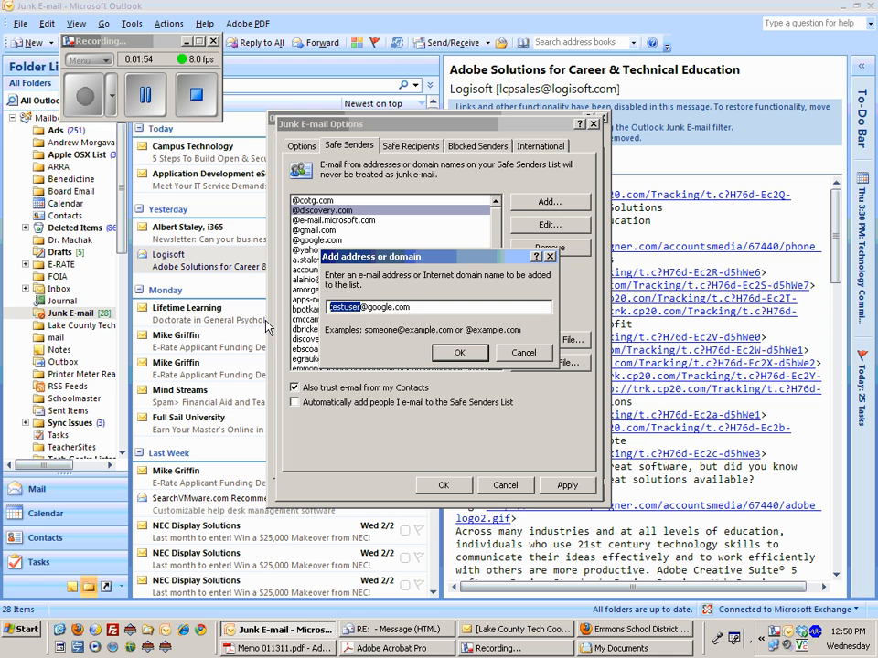
key("BackSpace")
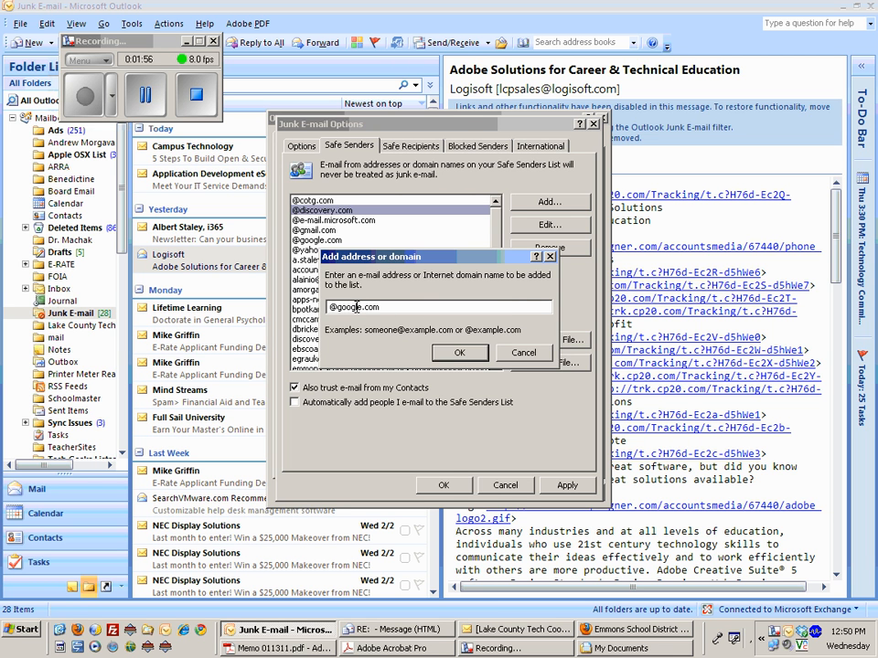
key("Return")
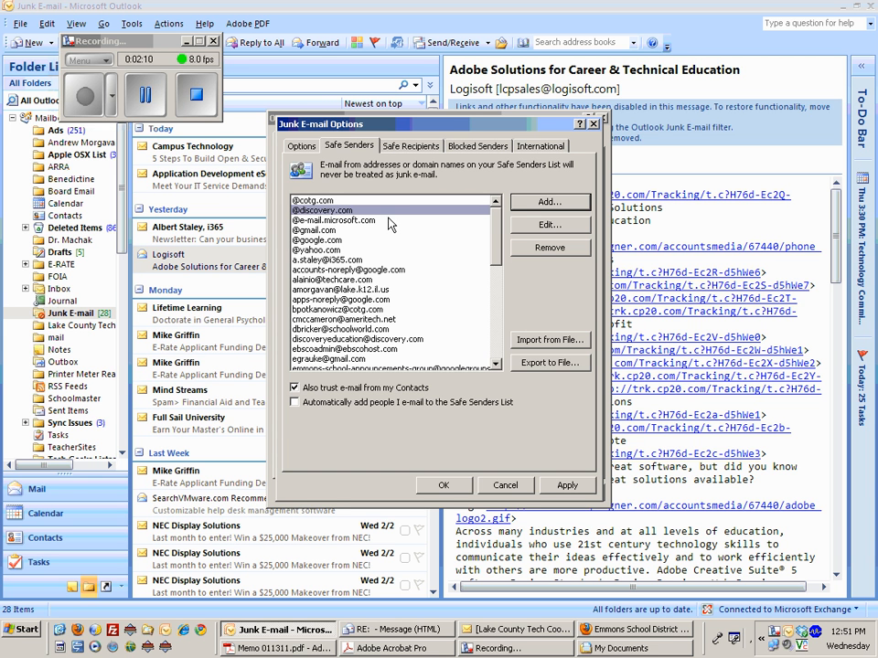
left_click(316, 251)
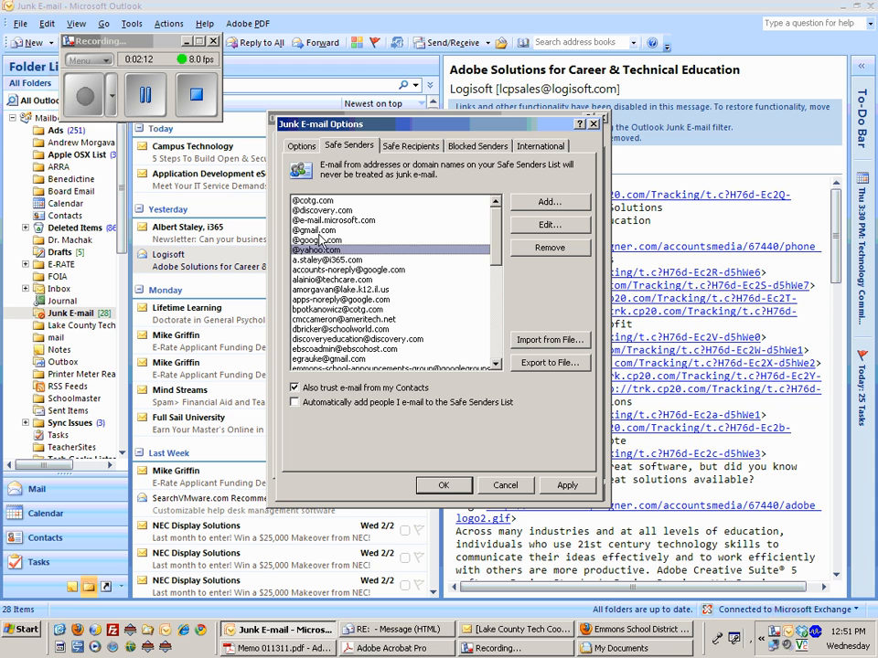
left_click(317, 230)
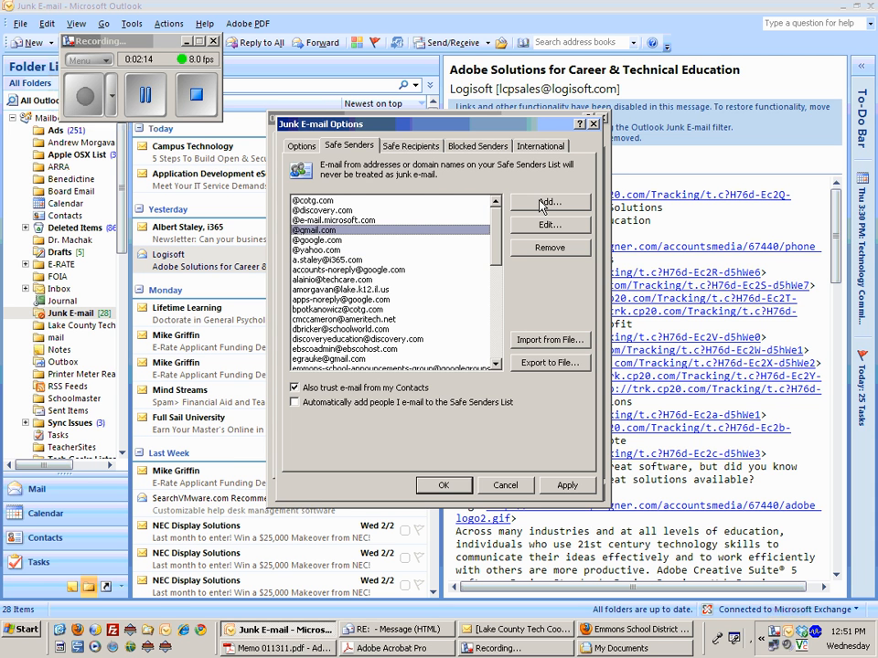
left_click(145, 104)
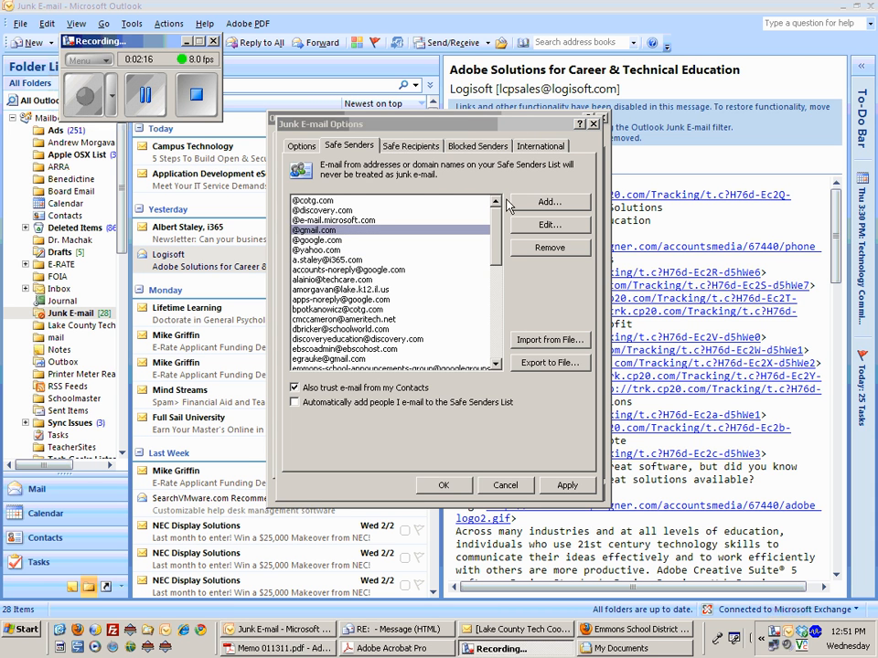
left_click(507, 204)
type("c")
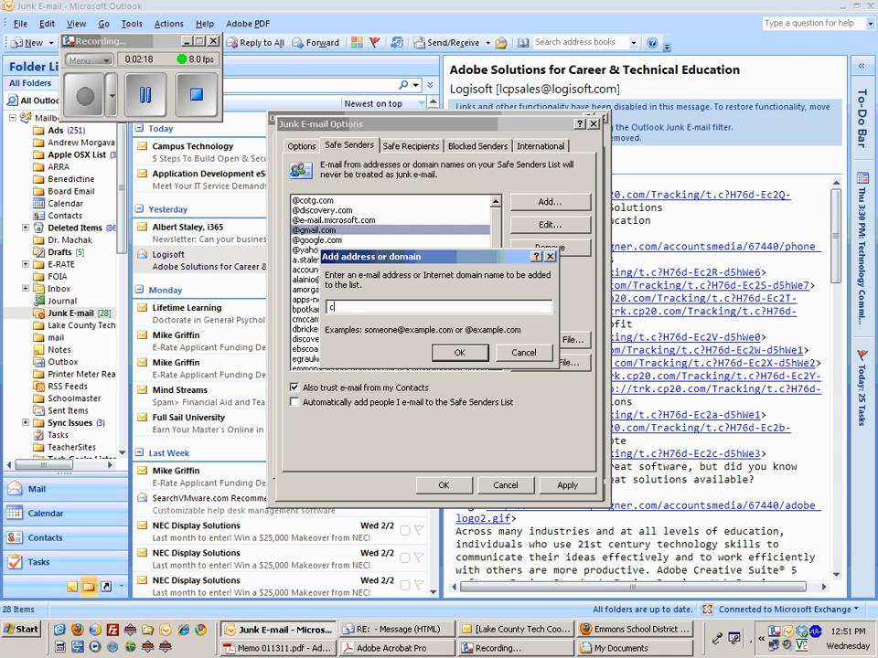
key("BackSpace")
type("@comast.net")
key("BackSpace")
key("BackSpace")
key("BackSpace")
key("BackSpace")
key("BackSpace")
key("BackSpace")
key("BackSpace")
type("cast.net")
left_click(478, 359)
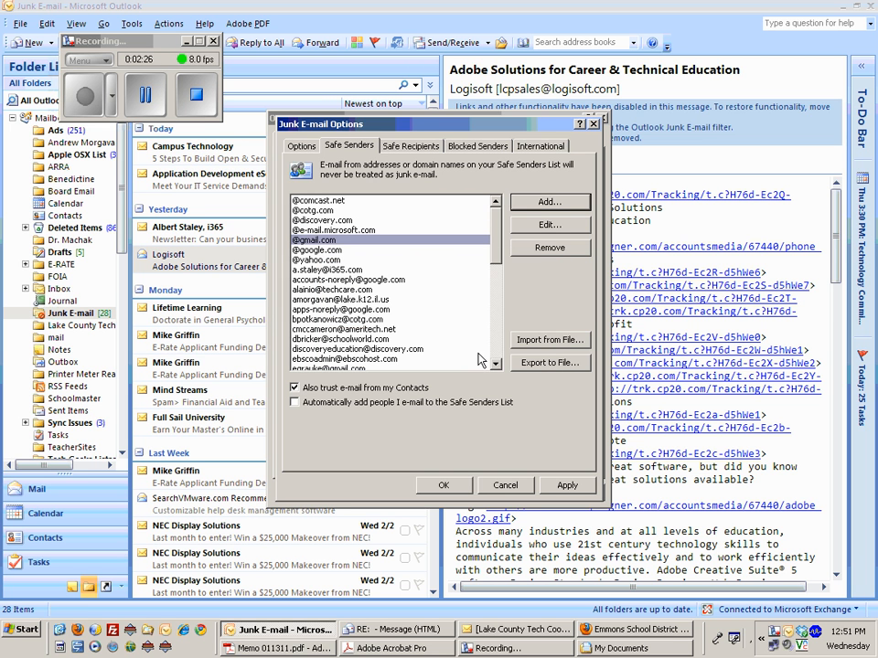
left_click(550, 202)
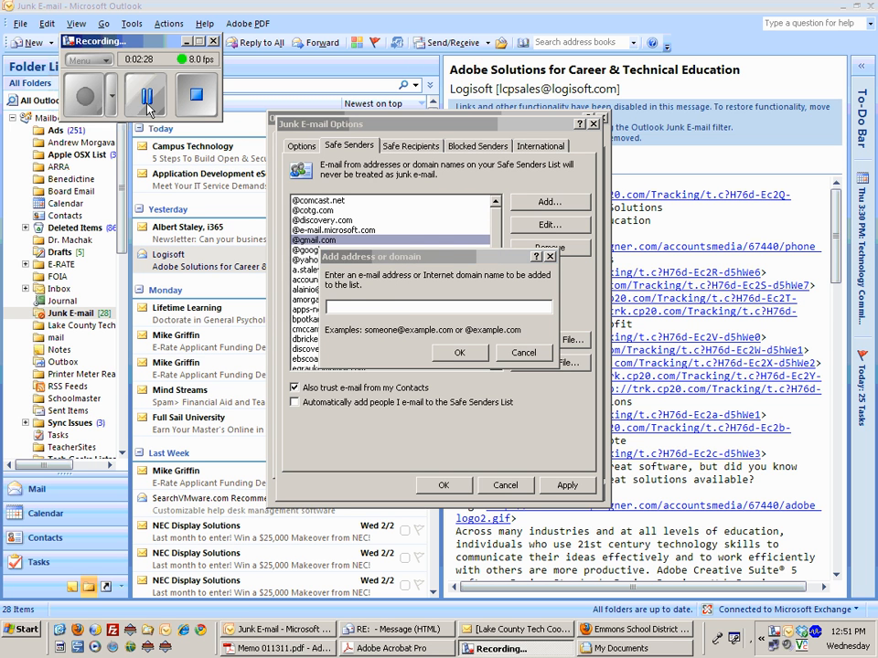
left_click(330, 306)
type("at")
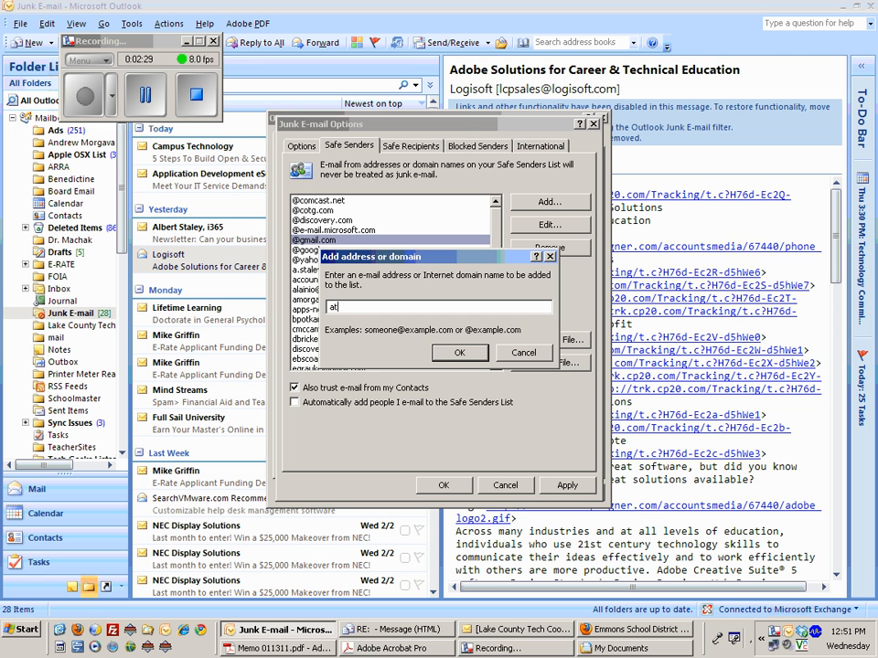
key("BackSpace")
key("BackSpace")
type("@att.net")
left_click(452, 358)
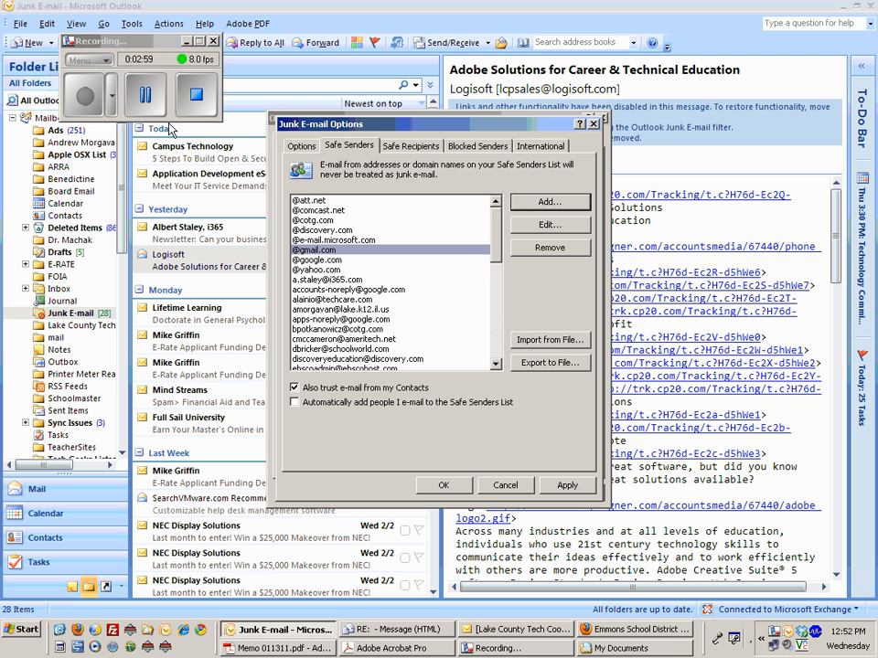
Open the Blocked Senders list and select its existing address
left_click(146, 96)
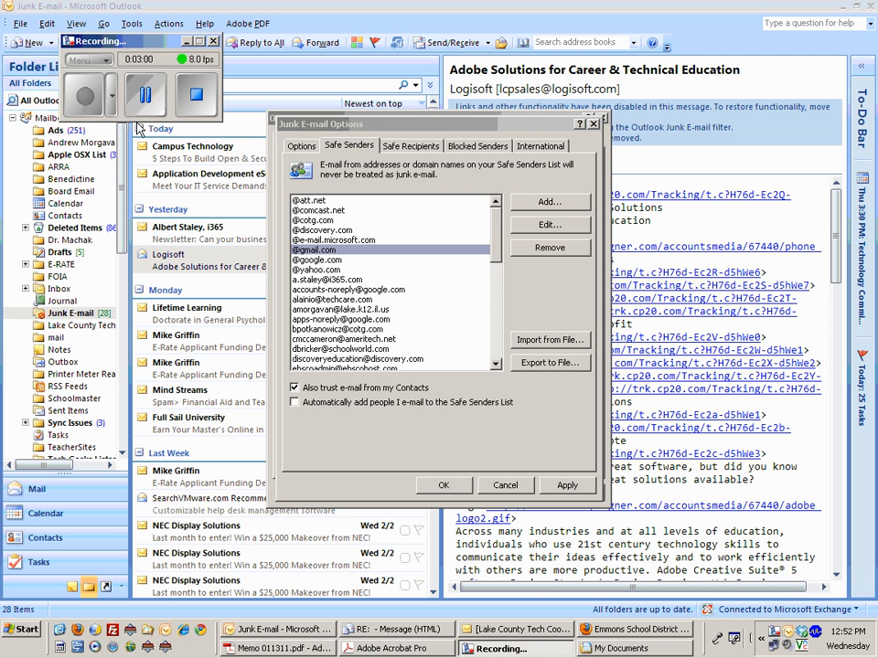
left_click(468, 148)
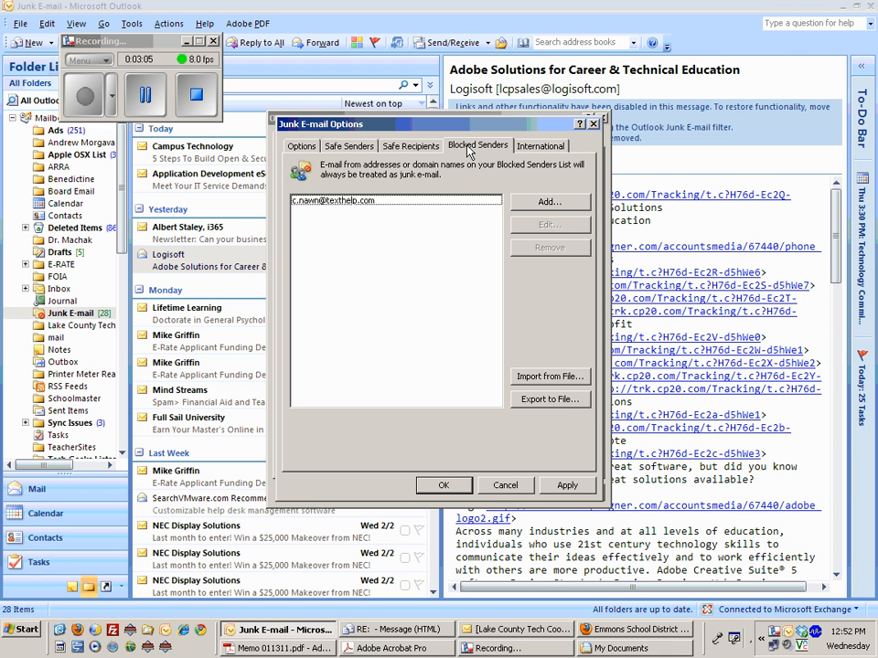
left_click(329, 240)
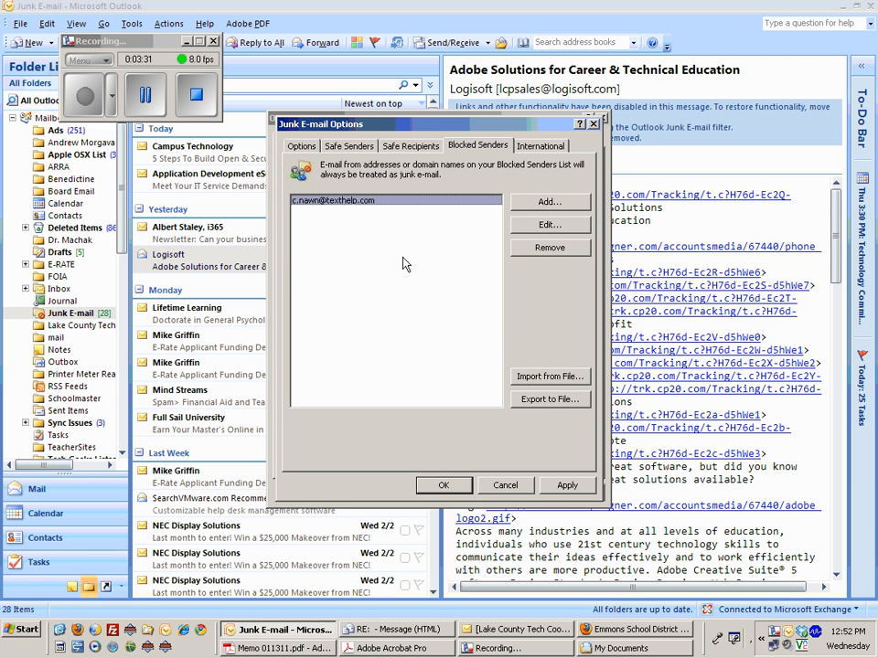
left_click(557, 202)
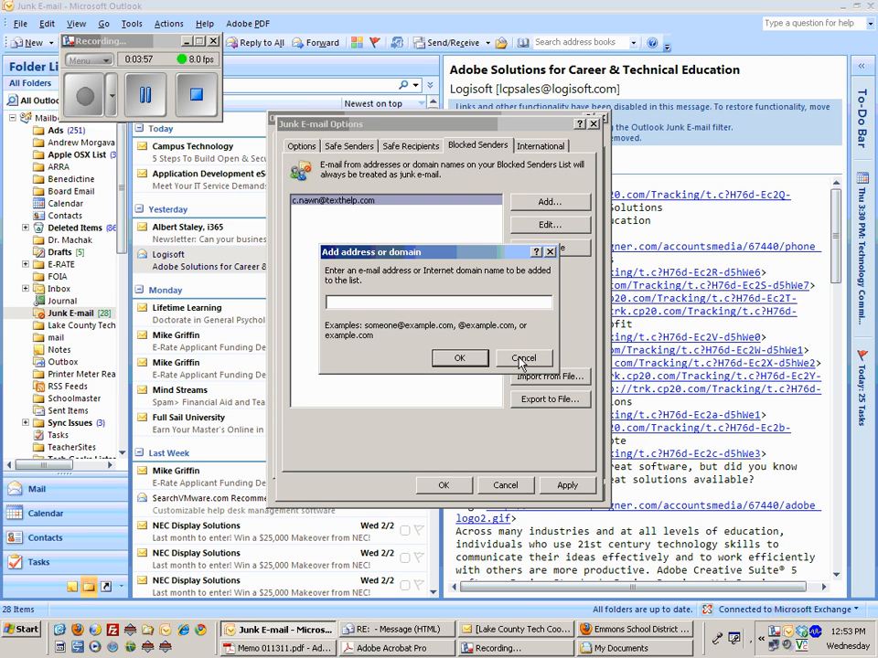
left_click(460, 359)
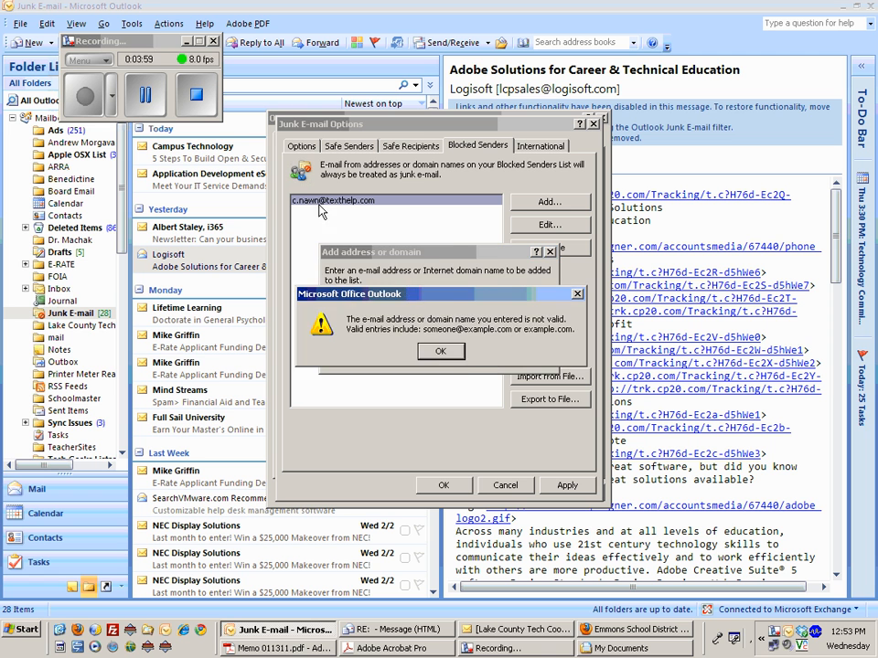
left_click(444, 351)
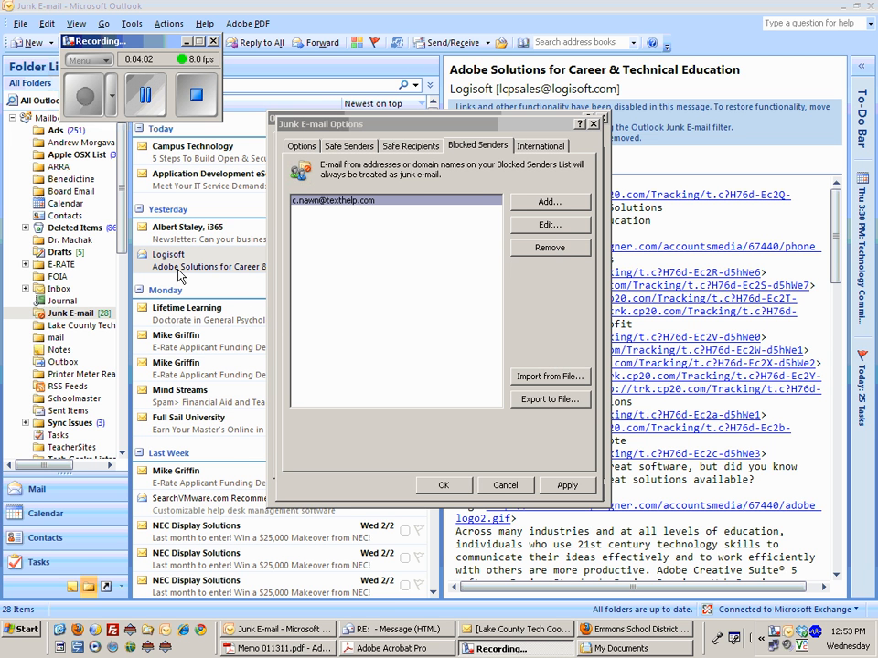
Save the junk e-mail options and close the general options, accepting the settings
left_click(443, 485)
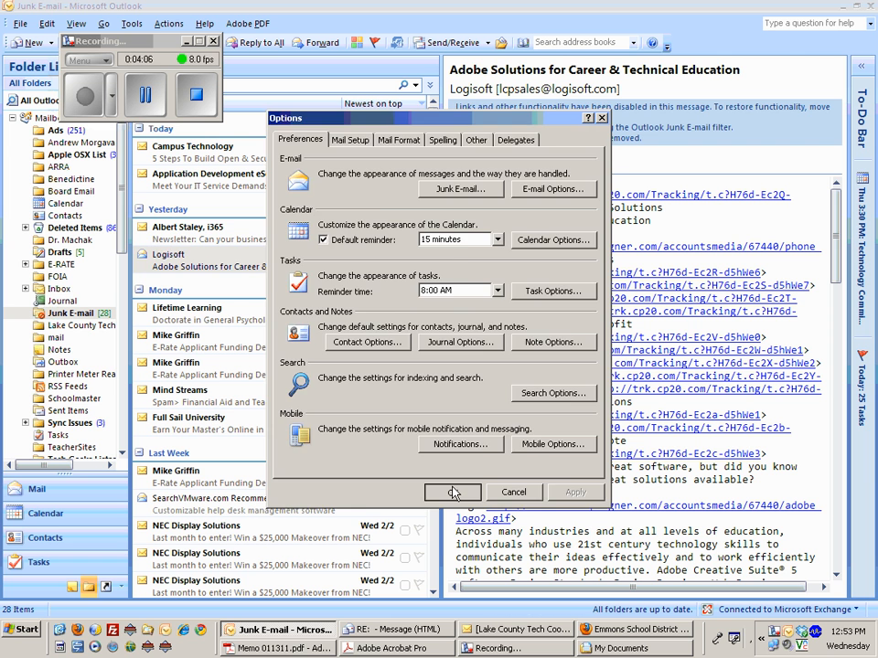
left_click(452, 494)
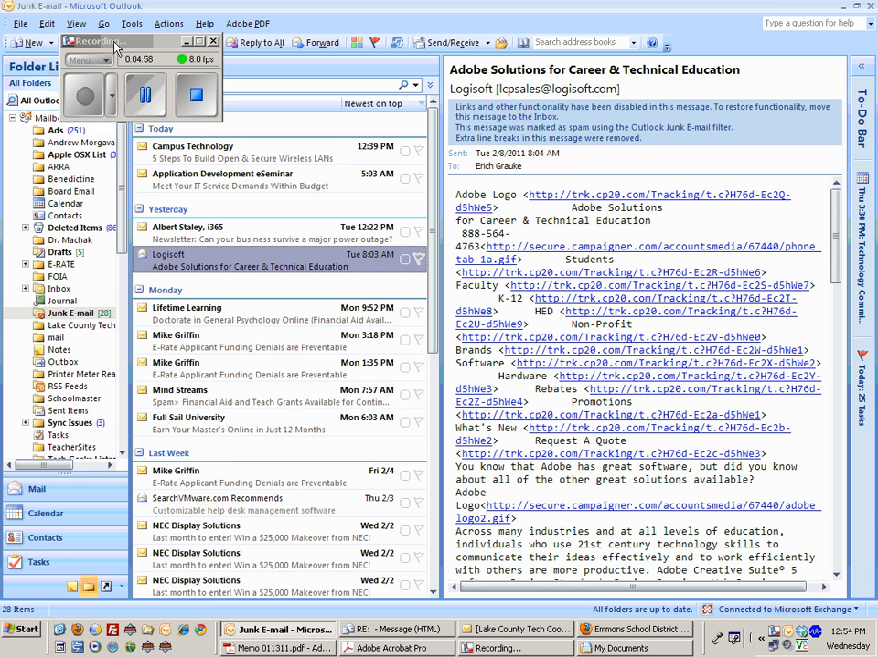
Delete the Logisoft message about Adobe Solutions for Career & Technical Education from the Junk E-mail folder
left_click_drag(116, 46, 224, 69)
left_click(193, 260)
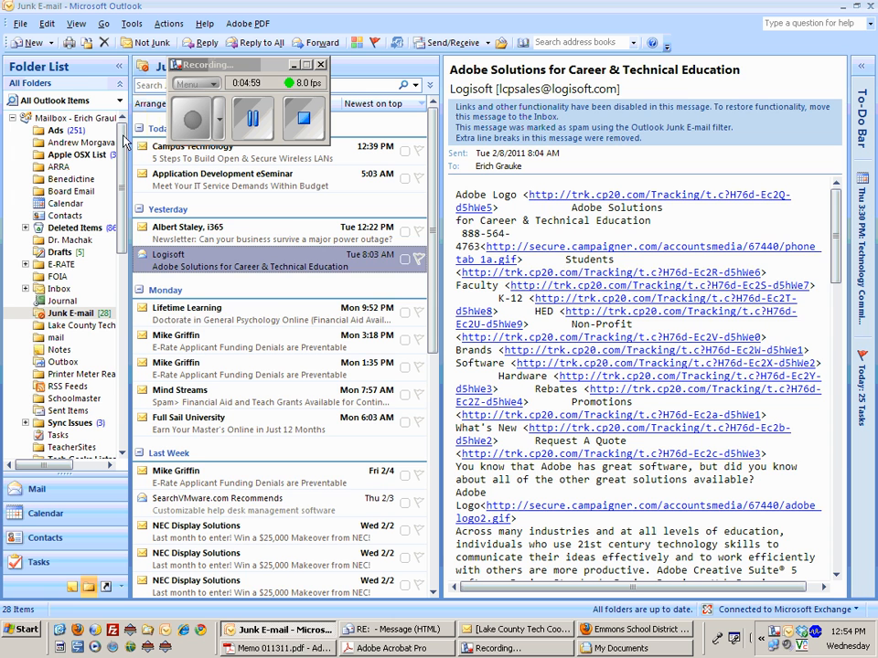
left_click(105, 43)
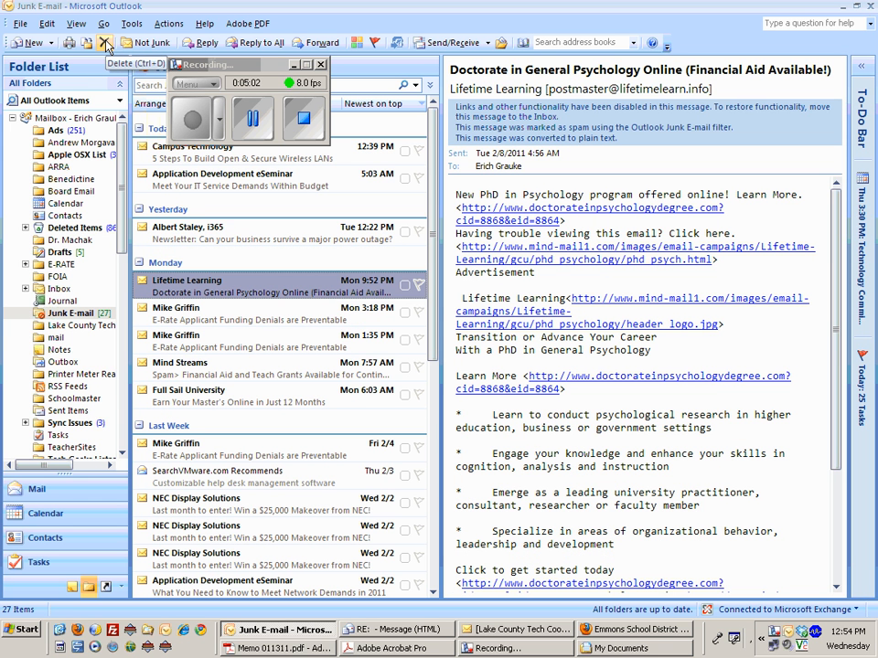